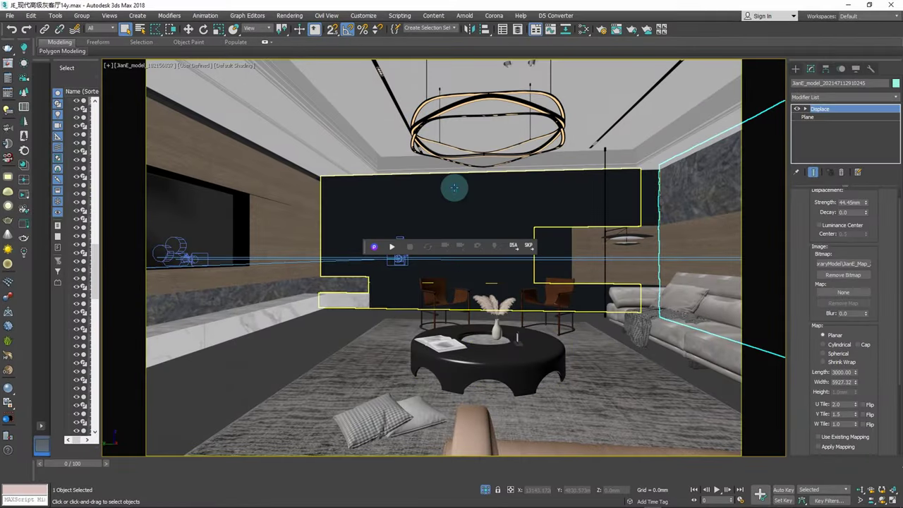
Step: Cycle through the scene cameras with C to pick a view, then launch D5 Render with the scene
{"action": "key", "text": "c"}
{"action": "double_click", "coordinate": [455, 187]}
{"action": "key", "text": "c"}
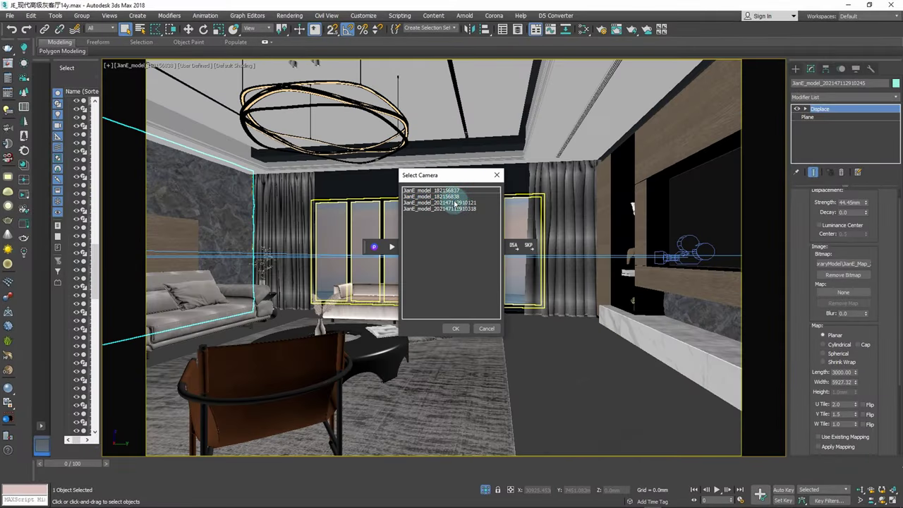
{"action": "double_click", "coordinate": [457, 203]}
{"action": "key", "text": "c"}
{"action": "double_click", "coordinate": [463, 209]}
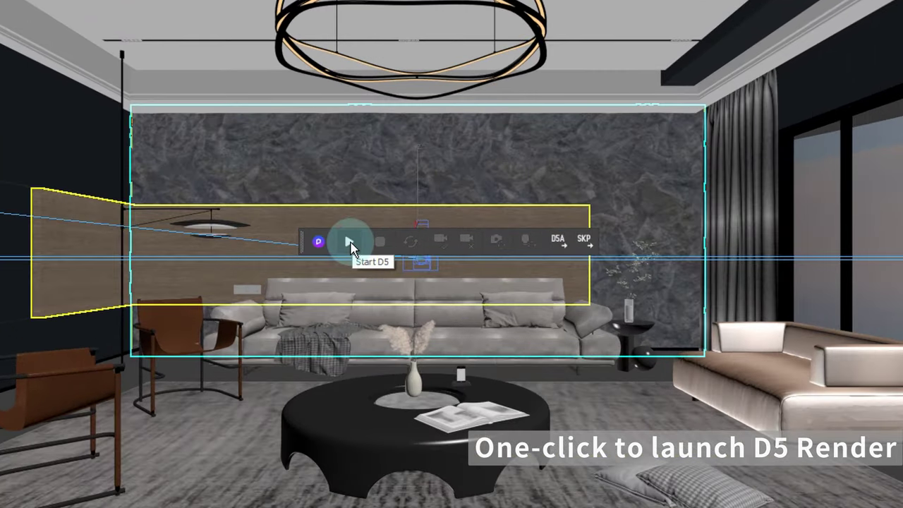
{"action": "left_click", "coordinate": [351, 243]}
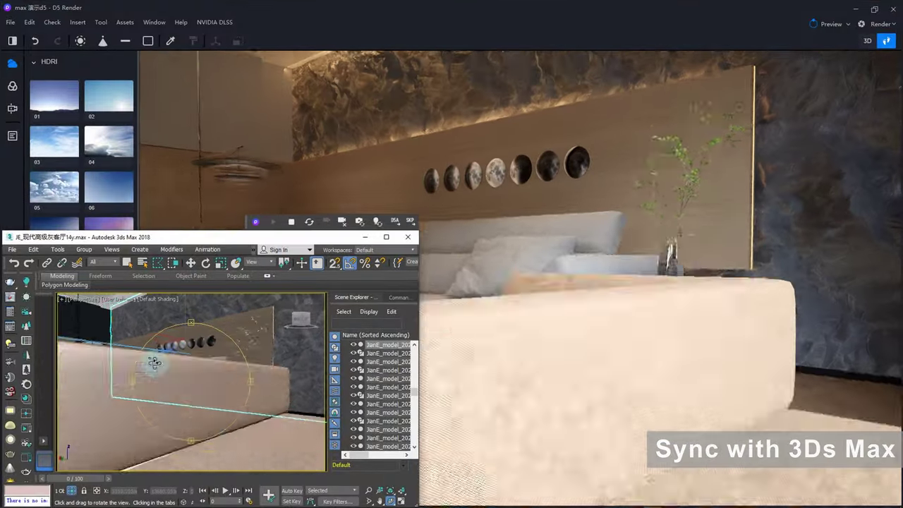
Step: Stop the D5 live sync, restart it, and orbit around the sofa with D5 following
{"action": "mouse_move", "coordinate": [153, 363]}
{"action": "left_mouse_down"}
{"action": "mouse_move", "coordinate": [177, 382]}
{"action": "mouse_move", "coordinate": [157, 363]}
{"action": "left_mouse_up"}
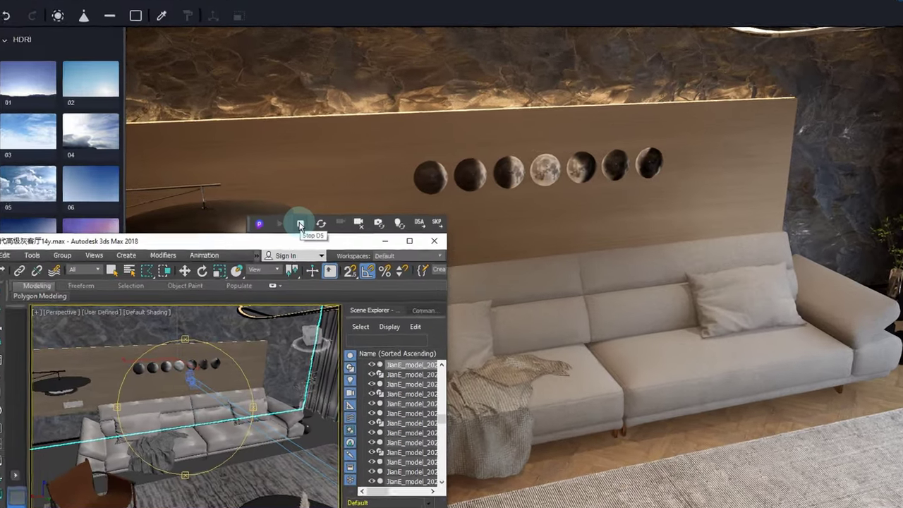
{"action": "left_click", "coordinate": [301, 226]}
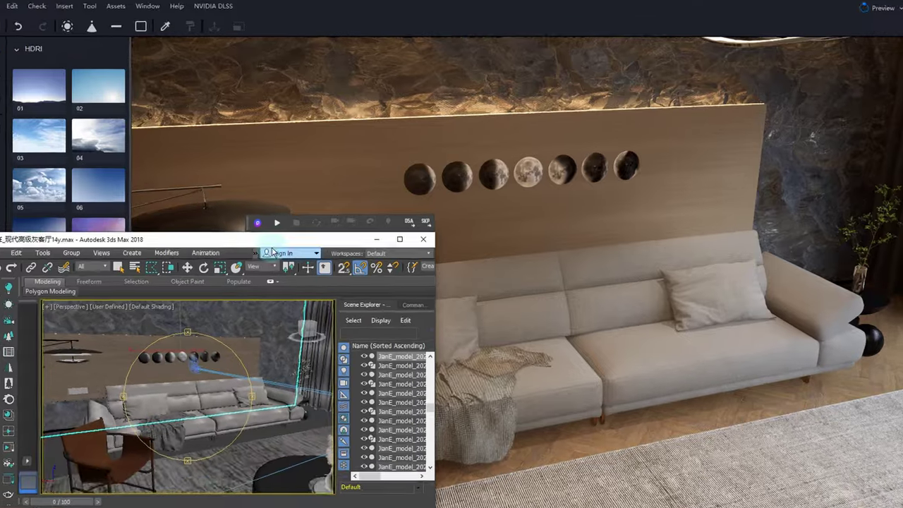
{"action": "left_click", "coordinate": [274, 222]}
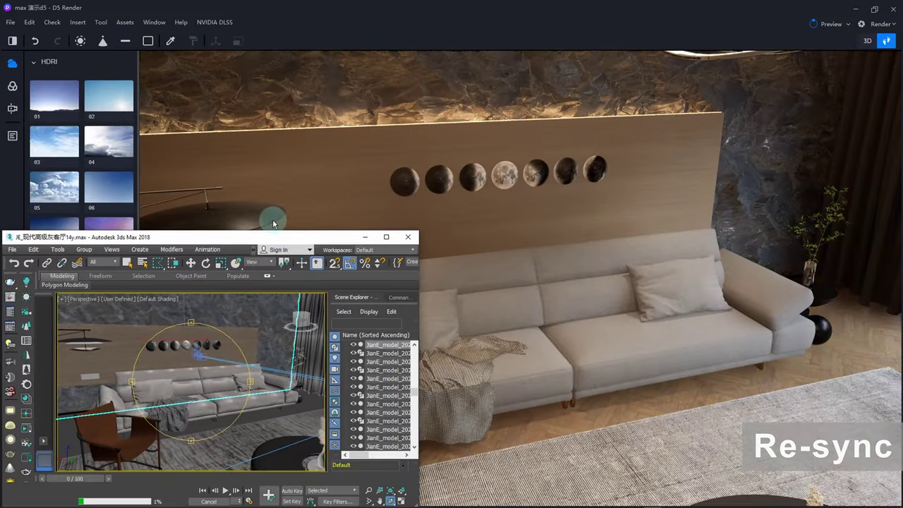
{"action": "left_click", "coordinate": [274, 223]}
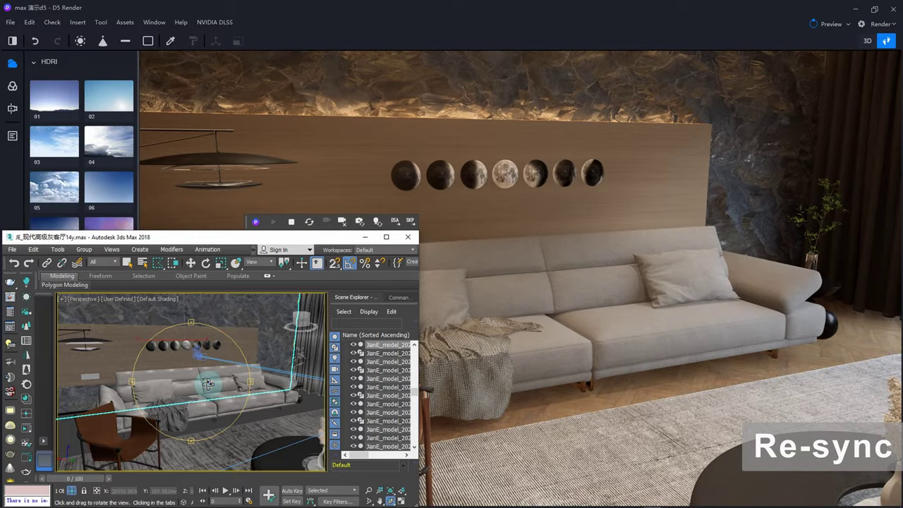
{"action": "left_click_drag", "start_coordinate": [206, 384], "coordinate": [146, 388]}
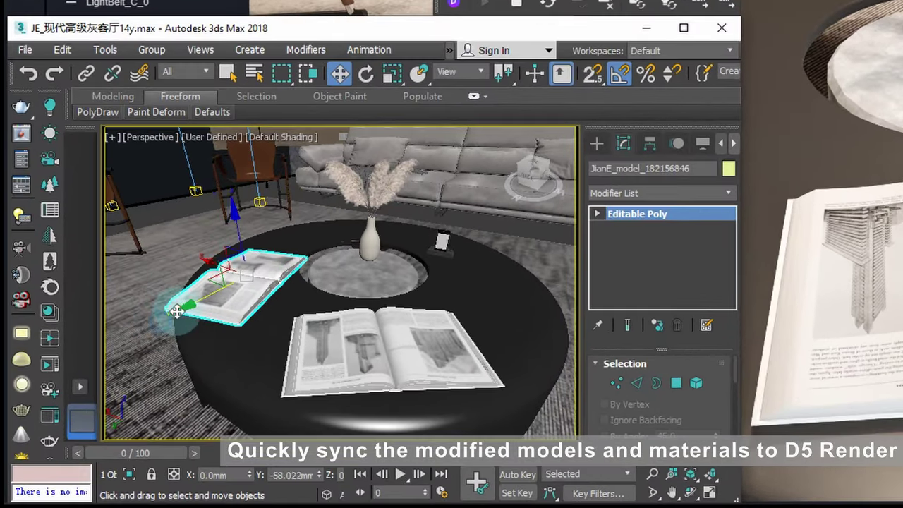
Step: Shift-copy the phone stand on the coffee table to the right
{"action": "left_click", "coordinate": [443, 241]}
{"action": "left_click_drag", "start_coordinate": [423, 242], "coordinate": [497, 254], "text": "shift"}
{"action": "left_click", "coordinate": [373, 343]}
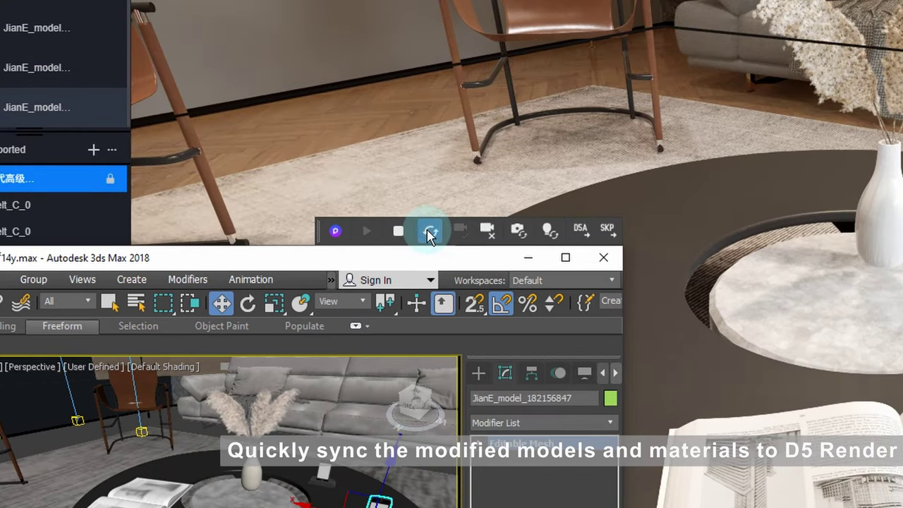
Step: Sync the modified models to D5 and orbit toward a top-down view of the table
{"action": "left_click", "coordinate": [430, 236]}
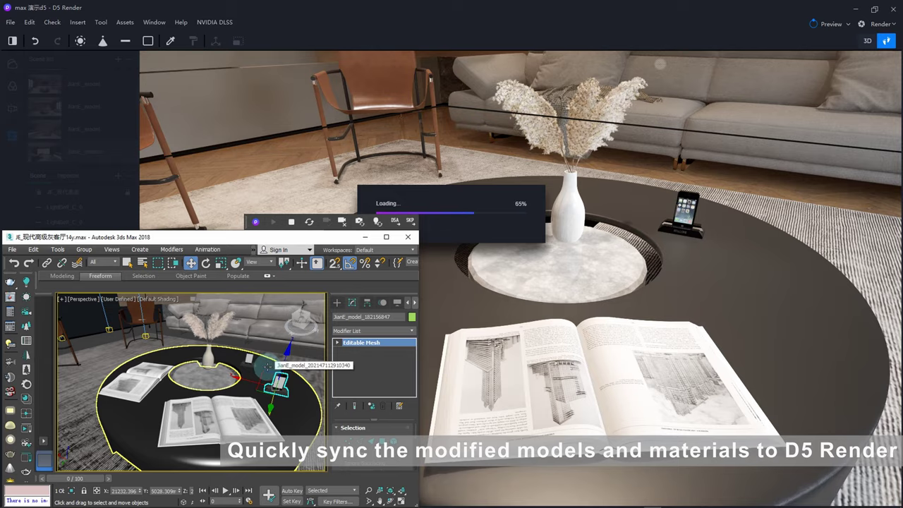
{"action": "middle_click_drag", "start_coordinate": [270, 370], "coordinate": [231, 374], "text": "alt"}
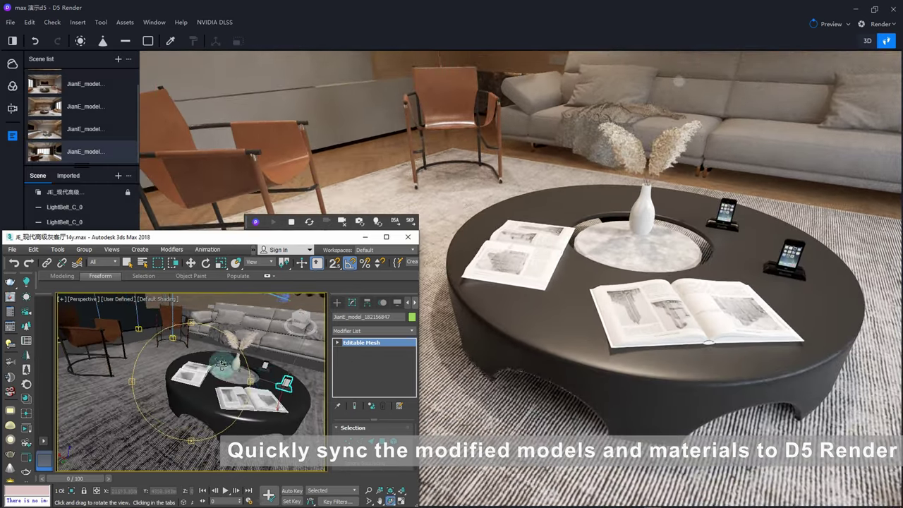
{"action": "middle_click_drag", "start_coordinate": [232, 375], "coordinate": [194, 375], "text": "alt"}
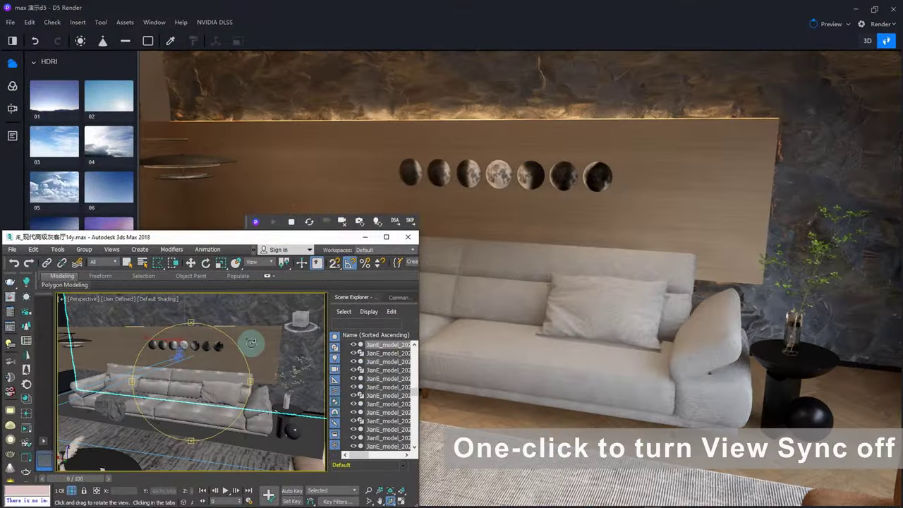
Step: Turn D5 view following off while orbiting, then back on so D5 tracks the viewport
{"action": "left_click", "coordinate": [342, 223]}
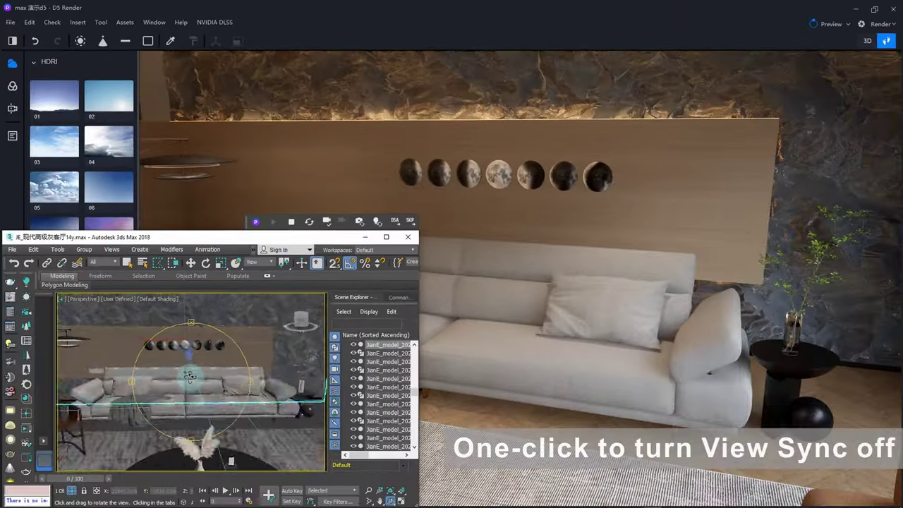
{"action": "left_click_drag", "start_coordinate": [196, 367], "coordinate": [185, 369]}
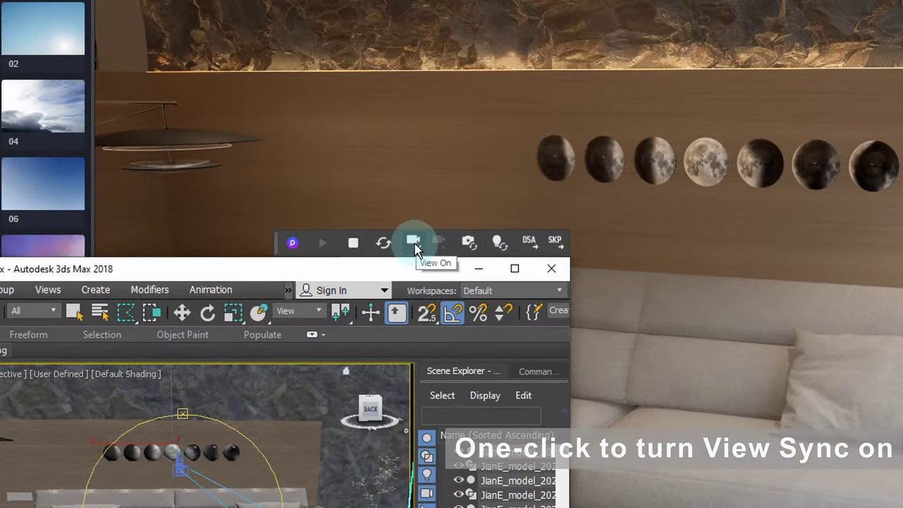
{"action": "left_click", "coordinate": [416, 248]}
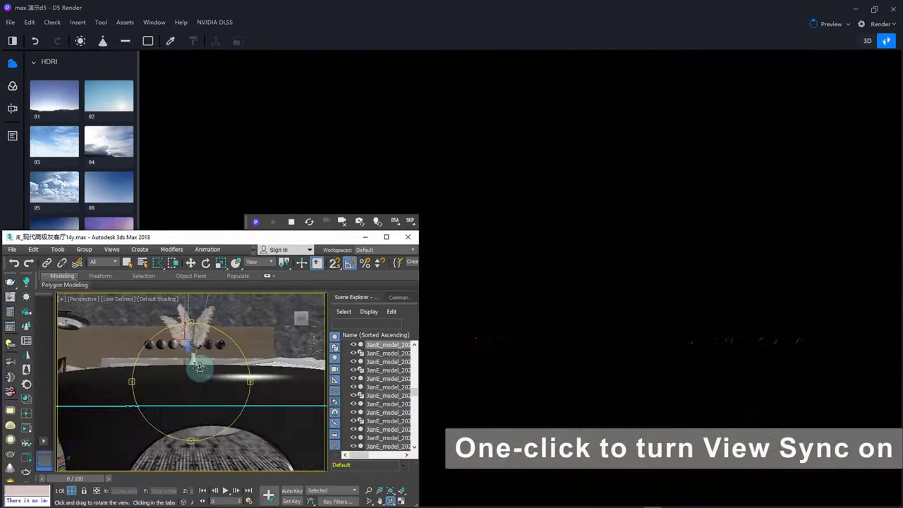
{"action": "left_click_drag", "start_coordinate": [204, 385], "coordinate": [226, 387]}
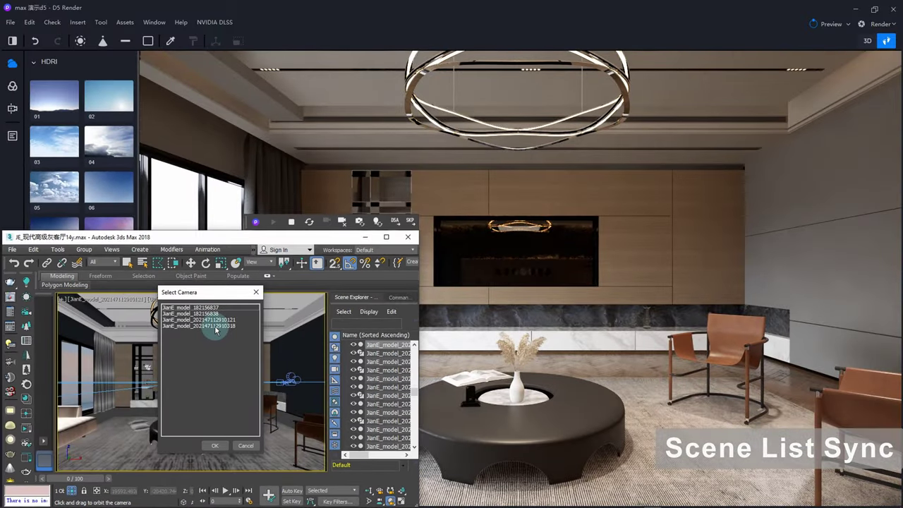
Step: Switch to the TV wall camera and send the scene cameras to D5's scene list
{"action": "double_click", "coordinate": [212, 326]}
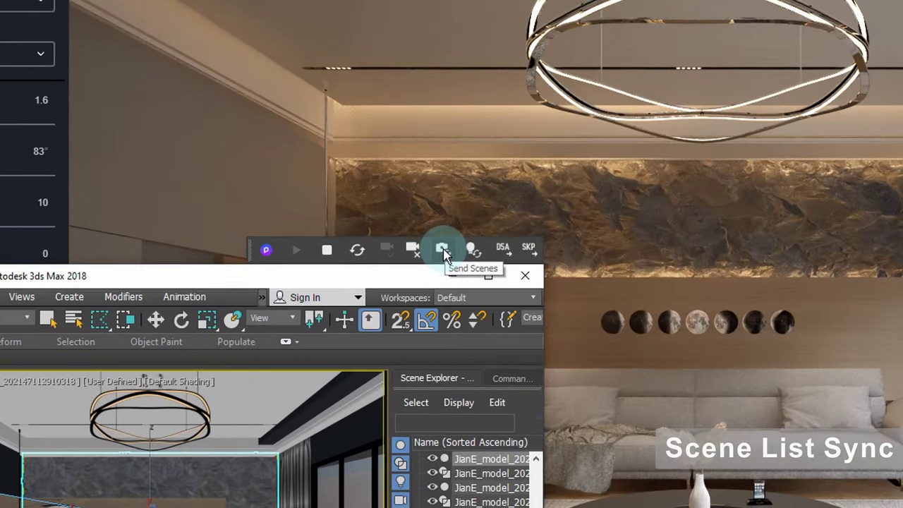
{"action": "left_click", "coordinate": [443, 251]}
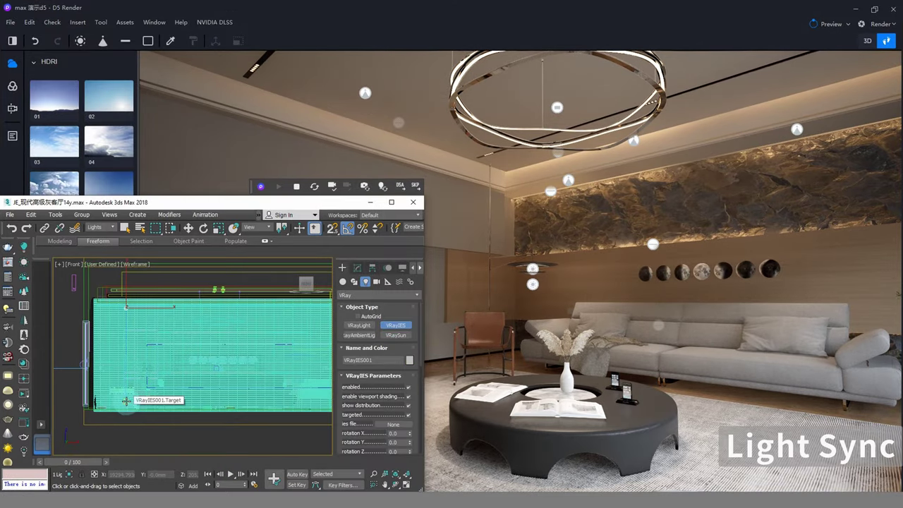
Step: Finish placing the IES light and sync the lights to D5 from the perspective view
{"action": "right_click", "coordinate": [126, 400]}
{"action": "key", "text": "t"}
{"action": "scroll", "coordinate": [131, 413], "scroll_direction": "down", "scroll_amount": 5}
{"action": "scroll", "coordinate": [130, 413], "scroll_direction": "down", "scroll_amount": 2}
{"action": "scroll", "coordinate": [153, 416], "scroll_direction": "up", "scroll_amount": 2}
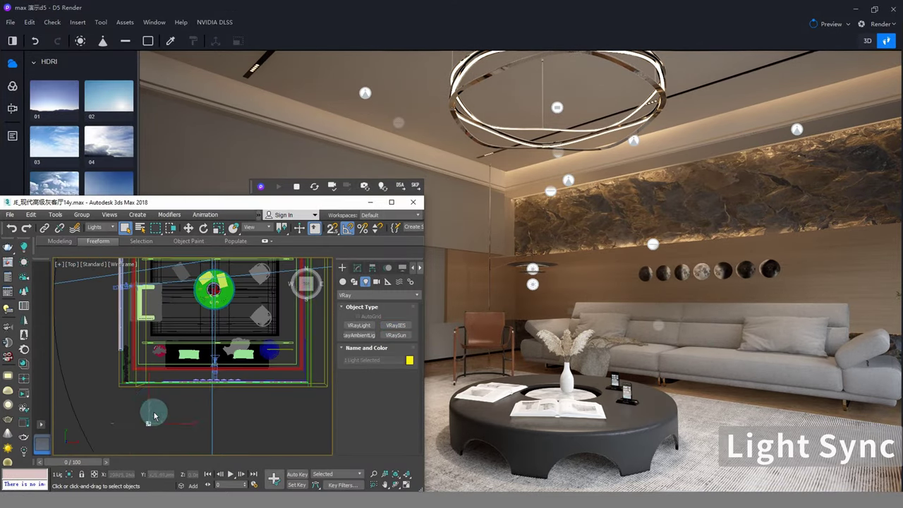
{"action": "scroll", "coordinate": [267, 283], "scroll_direction": "up", "scroll_amount": 4}
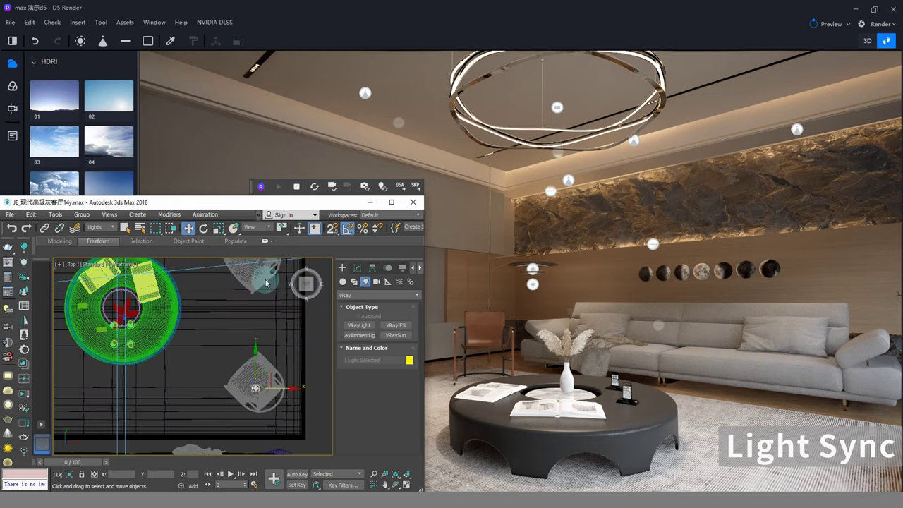
{"action": "left_click", "coordinate": [333, 186]}
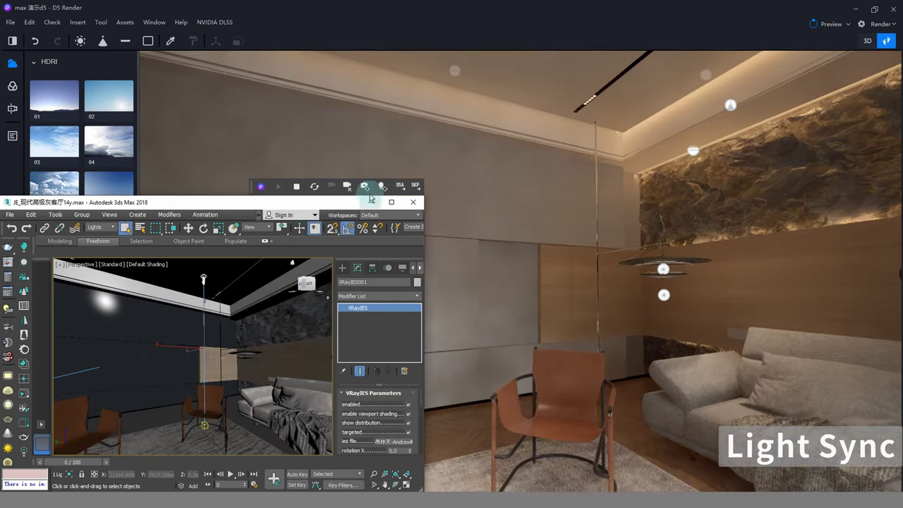
{"action": "left_click", "coordinate": [380, 188]}
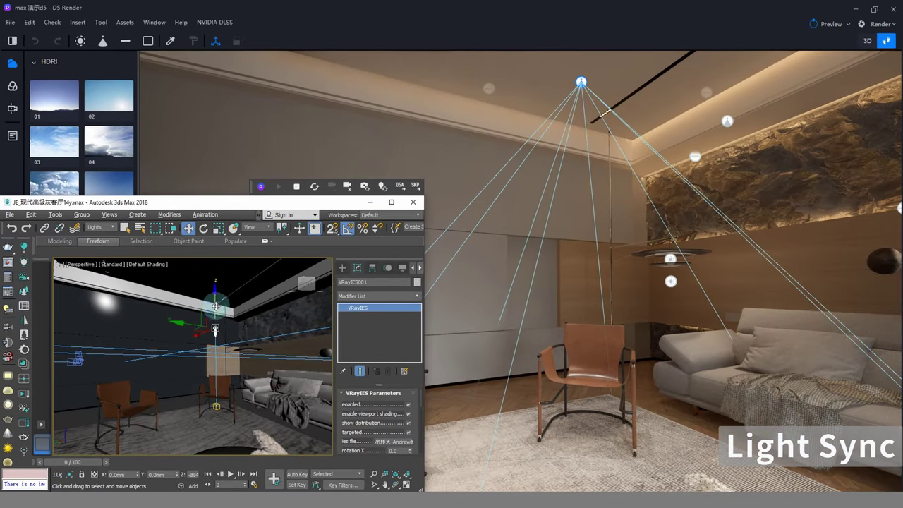
Step: Resync the moved light and its new height to D5, viewing the ceiling near the leather chair
{"action": "left_click", "coordinate": [382, 186]}
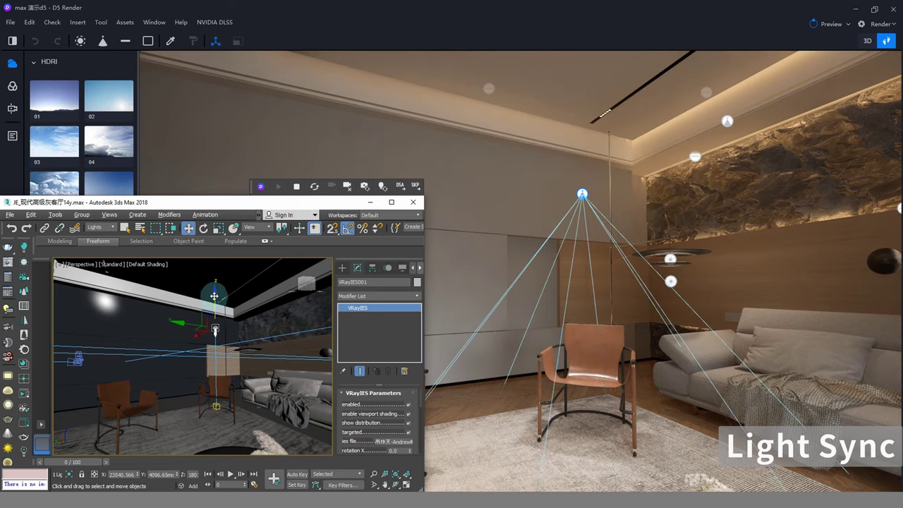
{"action": "middle_click_drag", "start_coordinate": [206, 394], "coordinate": [243, 363], "text": "alt"}
{"action": "left_click", "coordinate": [382, 186]}
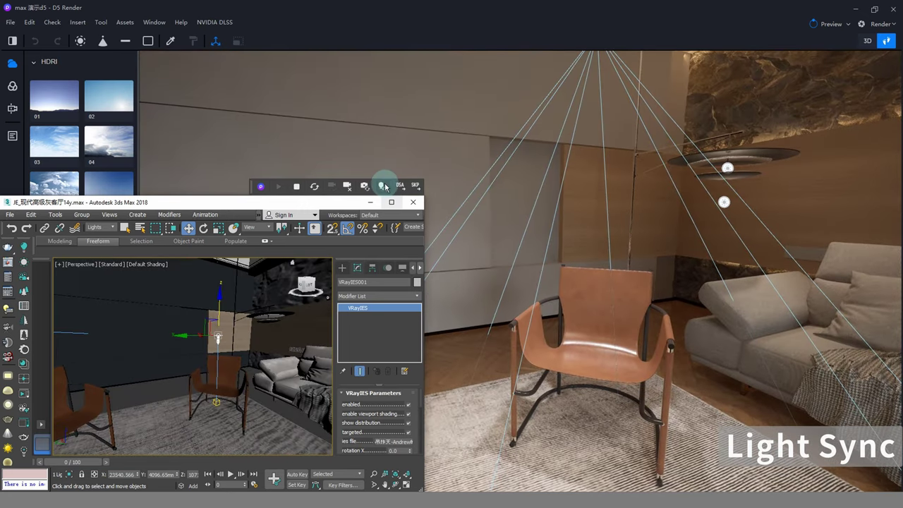
{"action": "middle_click_drag", "start_coordinate": [212, 332], "coordinate": [225, 264], "text": "alt"}
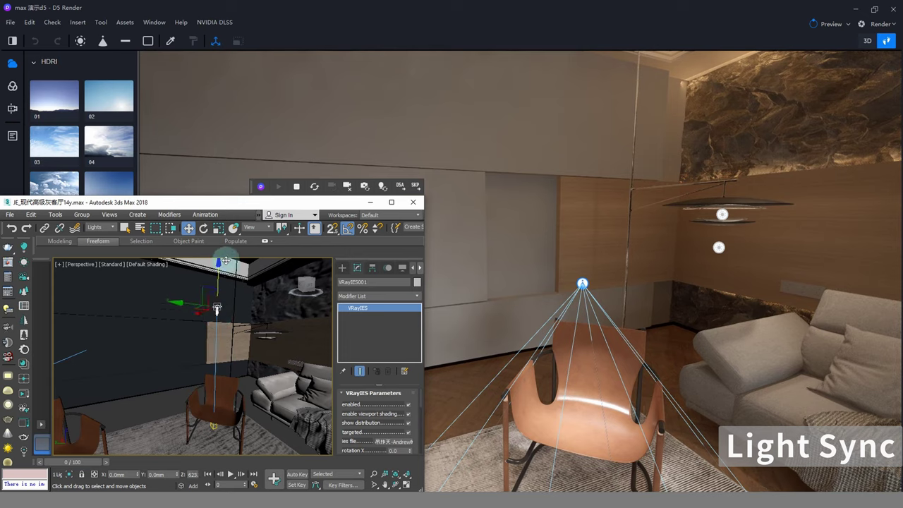
{"action": "middle_click_drag", "start_coordinate": [241, 342], "coordinate": [236, 271], "text": "alt"}
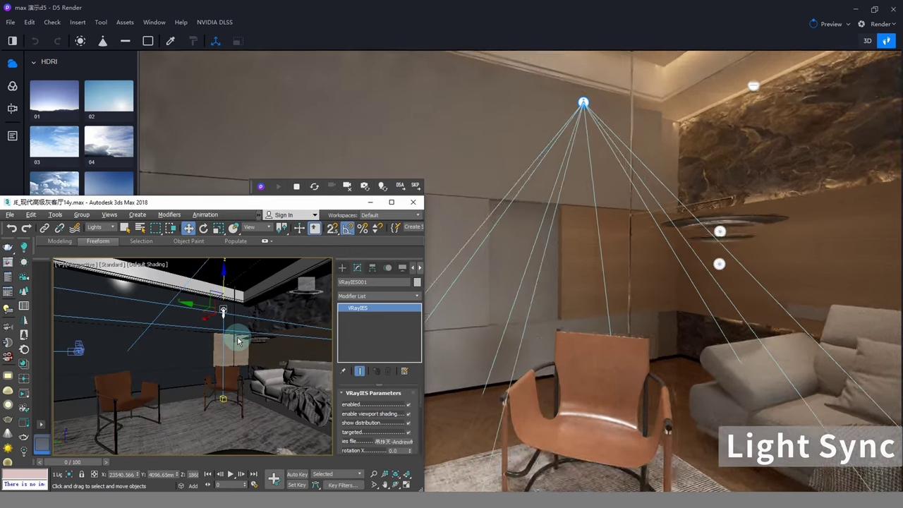
{"action": "left_click", "coordinate": [384, 187]}
Step: Clone the IES light along the column in the Top view and sync all lights to D5
{"action": "key", "text": "t"}
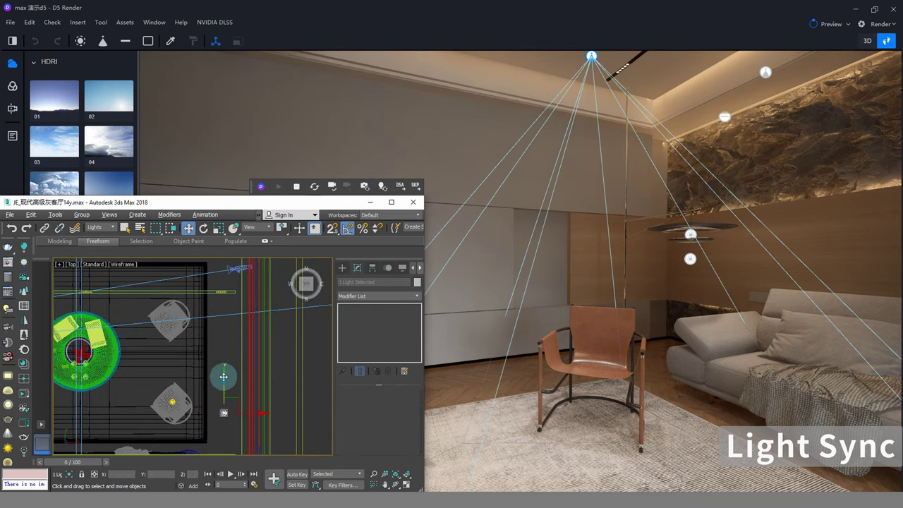
{"action": "left_click_drag", "start_coordinate": [228, 343], "coordinate": [223, 329], "text": "shift"}
{"action": "key", "text": "Return"}
{"action": "key", "text": "Return"}
{"action": "key", "text": "Return"}
{"action": "key", "text": "q"}
{"action": "key", "text": "p"}
{"action": "mouse_move", "coordinate": [211, 346]}
{"action": "middle_mouse_down"}
{"action": "mouse_move", "coordinate": [232, 352]}
{"action": "mouse_move", "coordinate": [257, 338]}
{"action": "middle_mouse_up"}
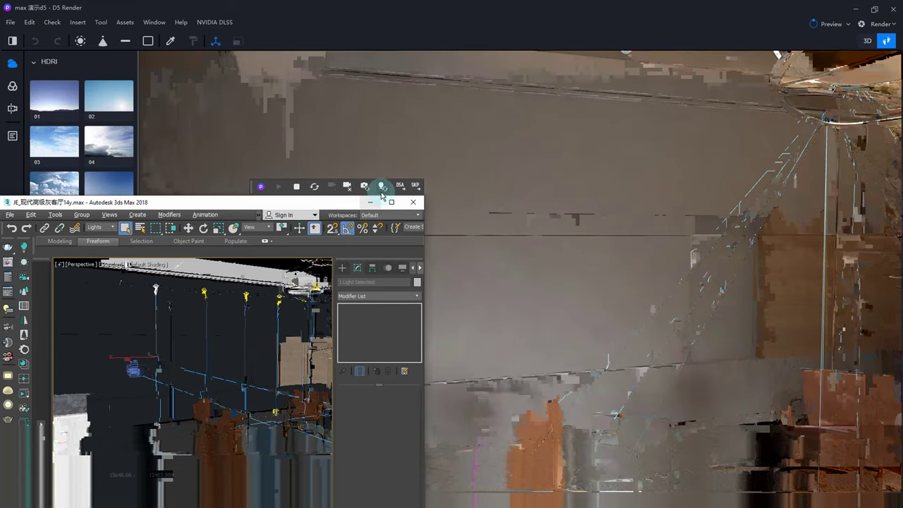
{"action": "left_click", "coordinate": [383, 187]}
{"action": "left_click", "coordinate": [203, 174]}
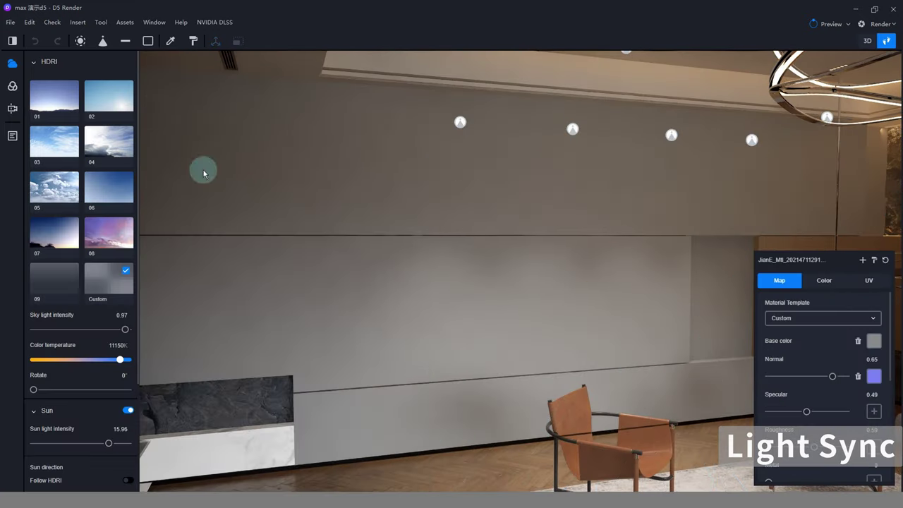
Step: Select the VRayIES002 spotlight group, shift it along the wall, and raise its brightness
{"action": "left_click", "coordinate": [12, 140]}
{"action": "scroll", "coordinate": [31, 447], "scroll_direction": "down", "scroll_amount": 1}
{"action": "left_click", "coordinate": [68, 456]}
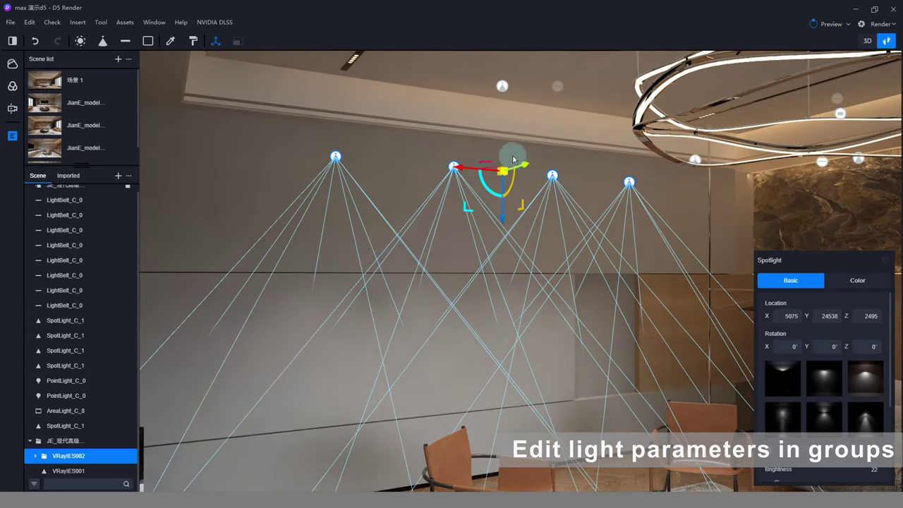
{"action": "left_click_drag", "start_coordinate": [512, 154], "coordinate": [494, 160]}
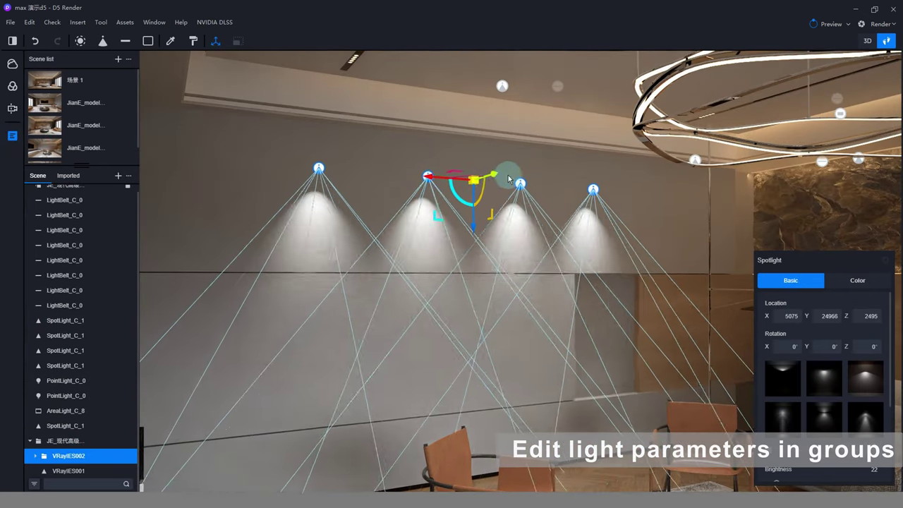
{"action": "scroll", "coordinate": [806, 324], "scroll_direction": "down", "scroll_amount": 2}
{"action": "left_click_drag", "start_coordinate": [777, 427], "coordinate": [781, 427]}
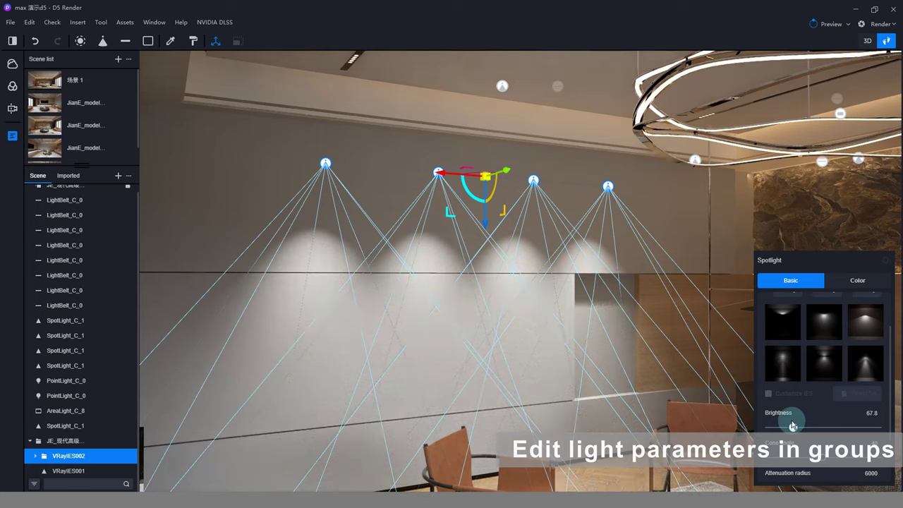
{"action": "left_click", "coordinate": [854, 281]}
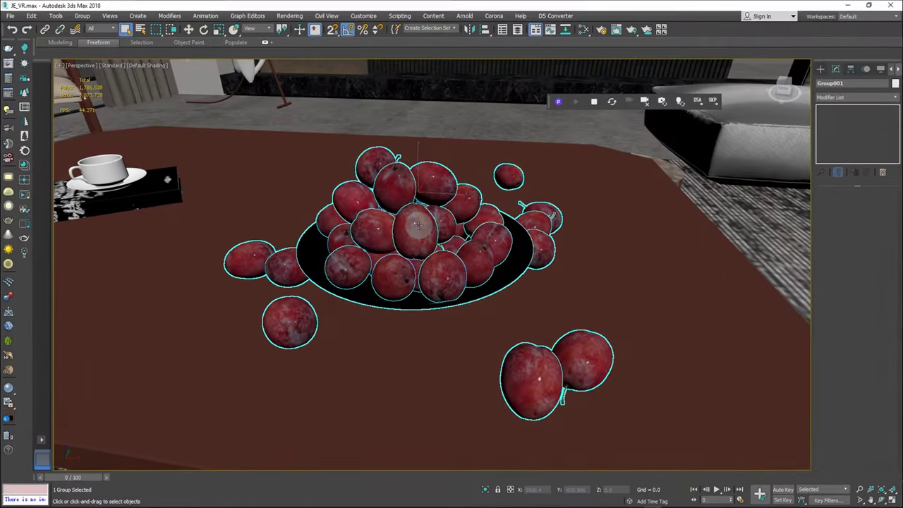
Step: Export only the selected plum bowl group as 111.d5a to the MAX演示 folder
{"action": "left_click", "coordinate": [698, 99]}
{"action": "left_click_drag", "start_coordinate": [345, 139], "coordinate": [649, 154]}
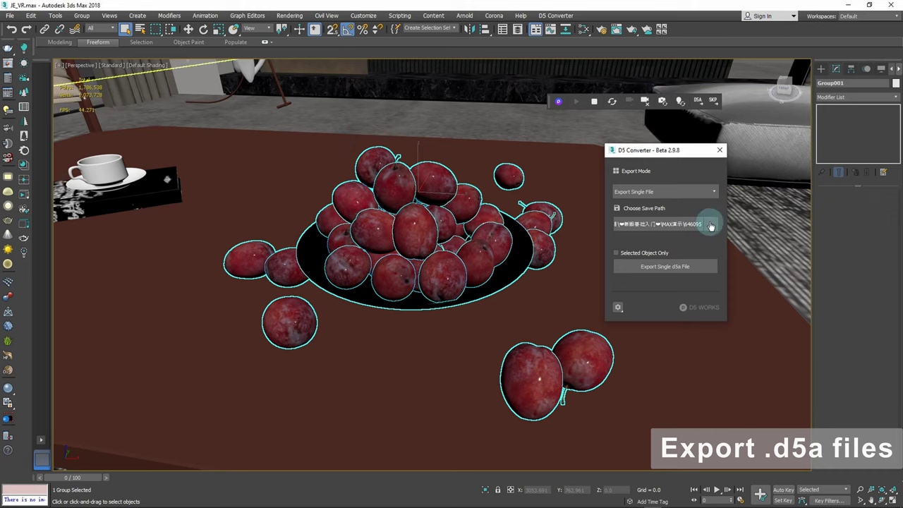
{"action": "left_click", "coordinate": [618, 308]}
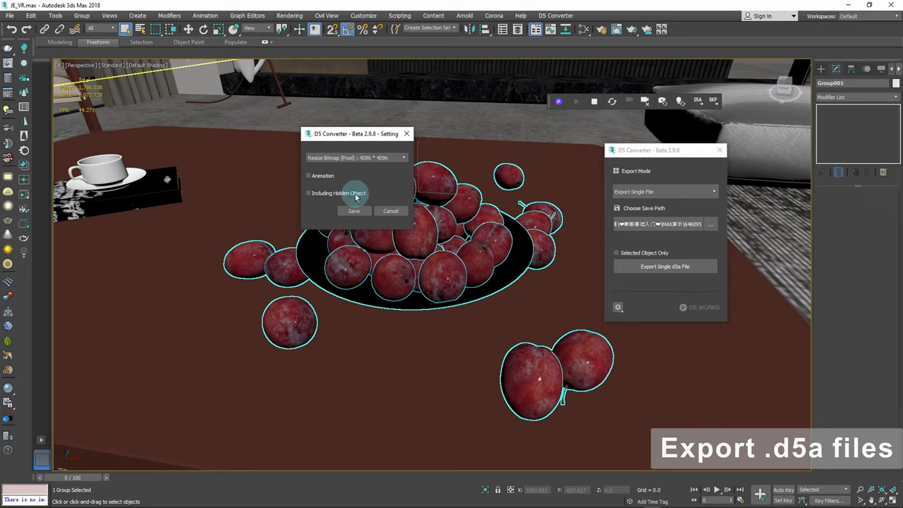
{"action": "left_click", "coordinate": [355, 211]}
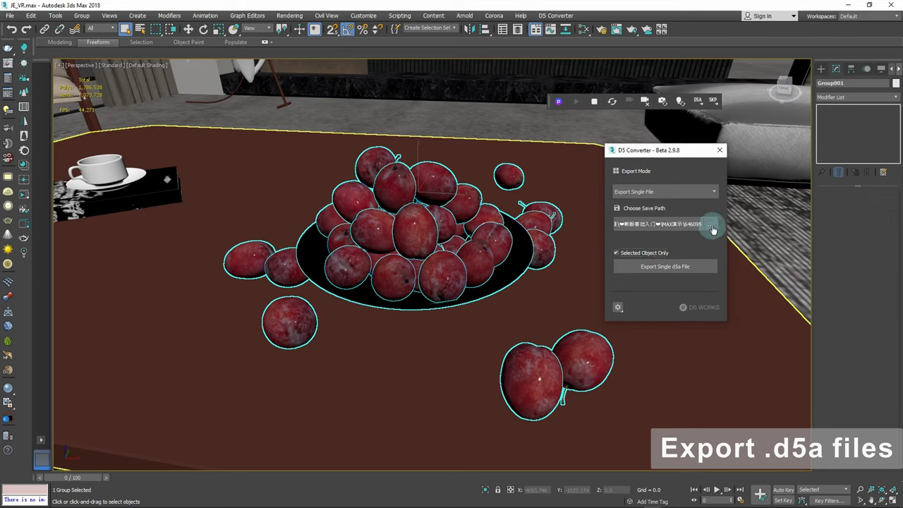
{"action": "left_click", "coordinate": [712, 227]}
{"action": "left_click", "coordinate": [830, 397]}
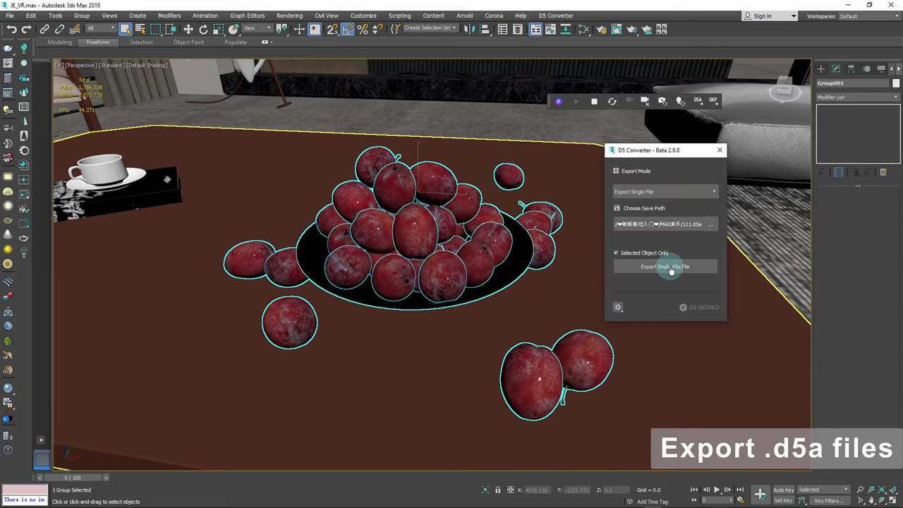
{"action": "left_click", "coordinate": [671, 268]}
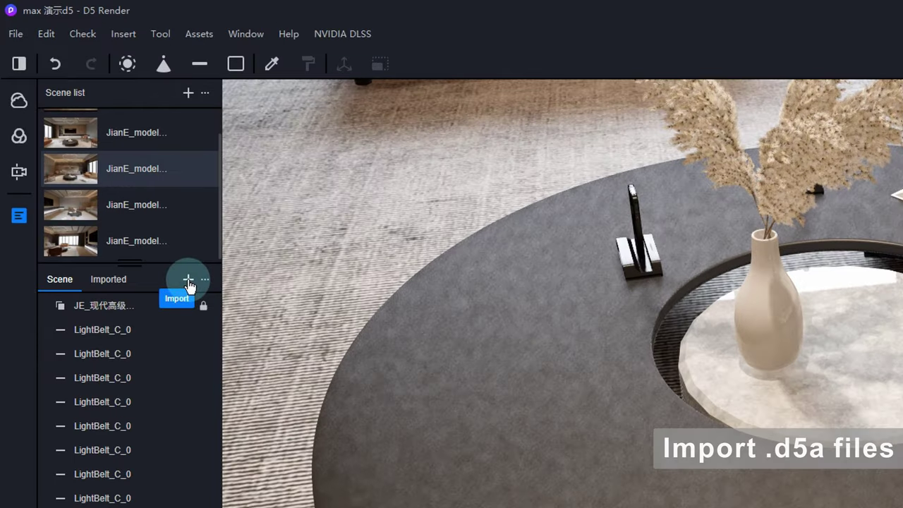
Step: Import 111.d5a and place the plum bowl on the round coffee table
{"action": "left_click", "coordinate": [188, 281]}
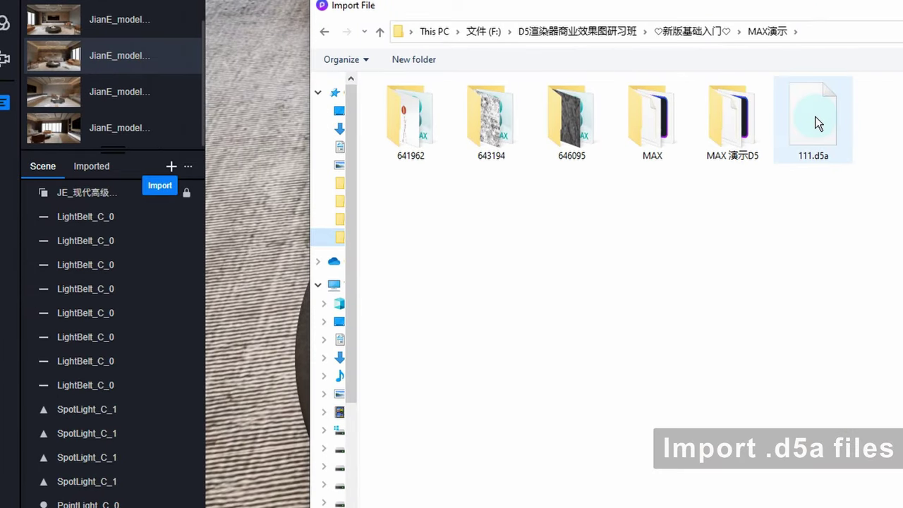
{"action": "double_click", "coordinate": [816, 127]}
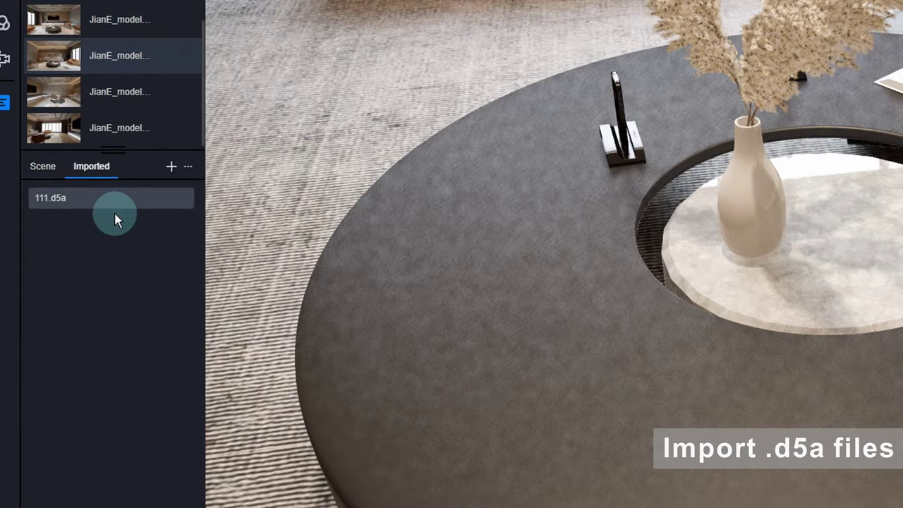
{"action": "left_click", "coordinate": [175, 197]}
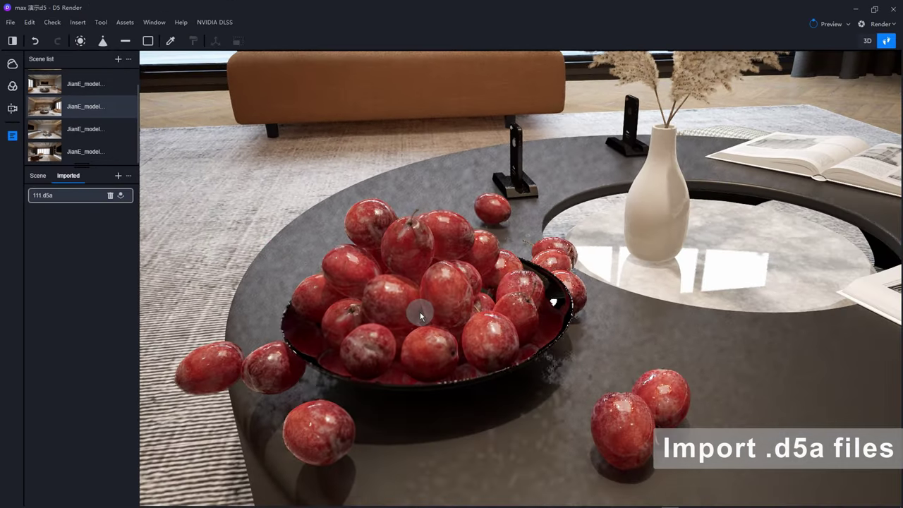
{"action": "left_click", "coordinate": [420, 312]}
{"action": "left_click", "coordinate": [436, 302]}
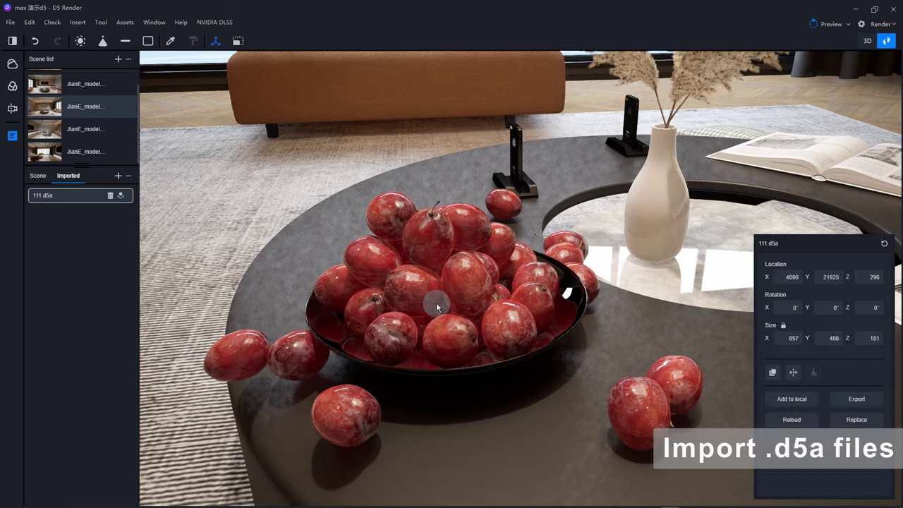
{"action": "left_click", "coordinate": [607, 353]}
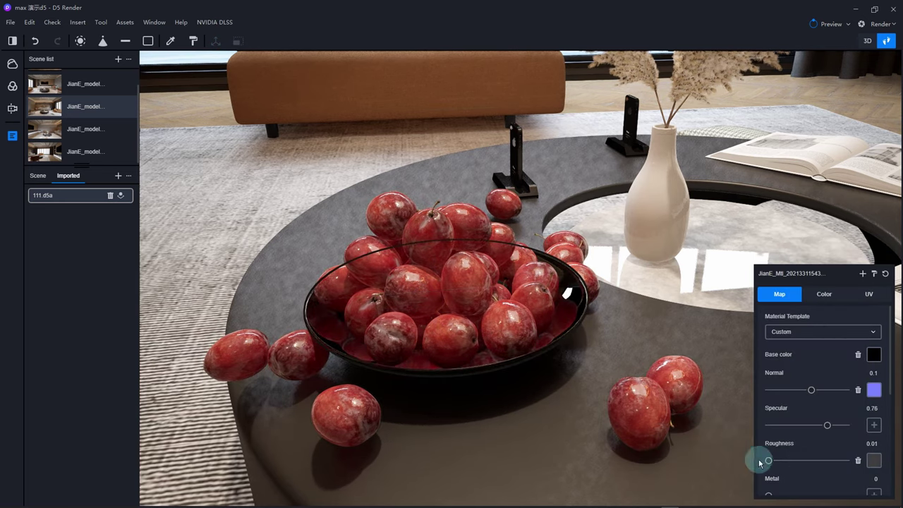
Step: Pick the plum material and drag its Roughness down to 0.09
{"action": "left_click", "coordinate": [530, 300]}
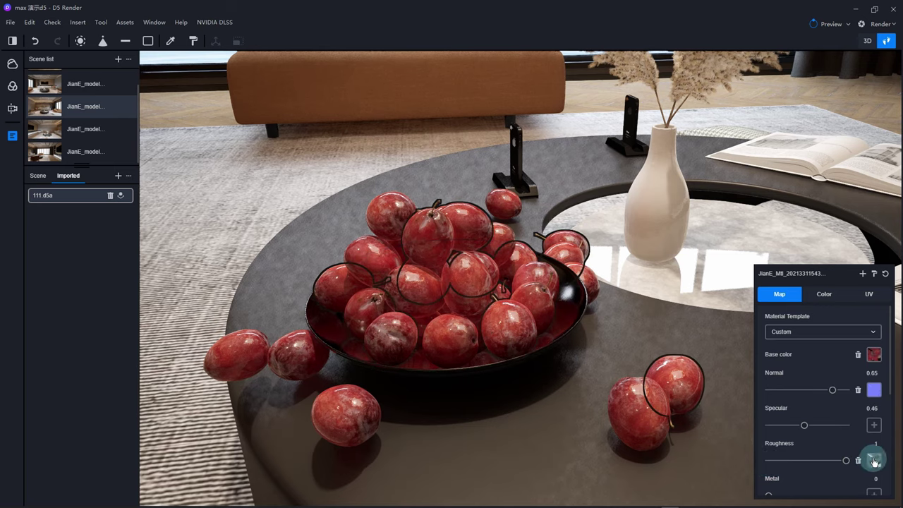
{"action": "left_click_drag", "start_coordinate": [846, 460], "coordinate": [784, 460]}
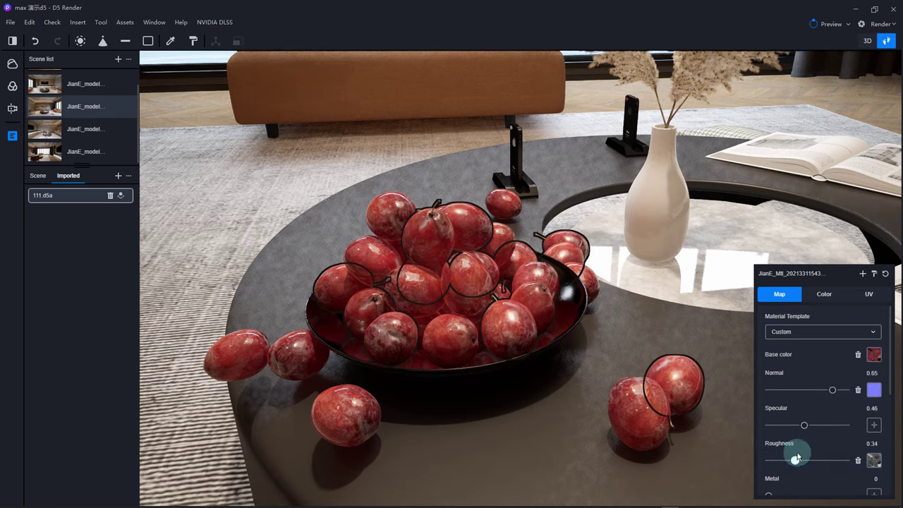
{"action": "left_click", "coordinate": [659, 325]}
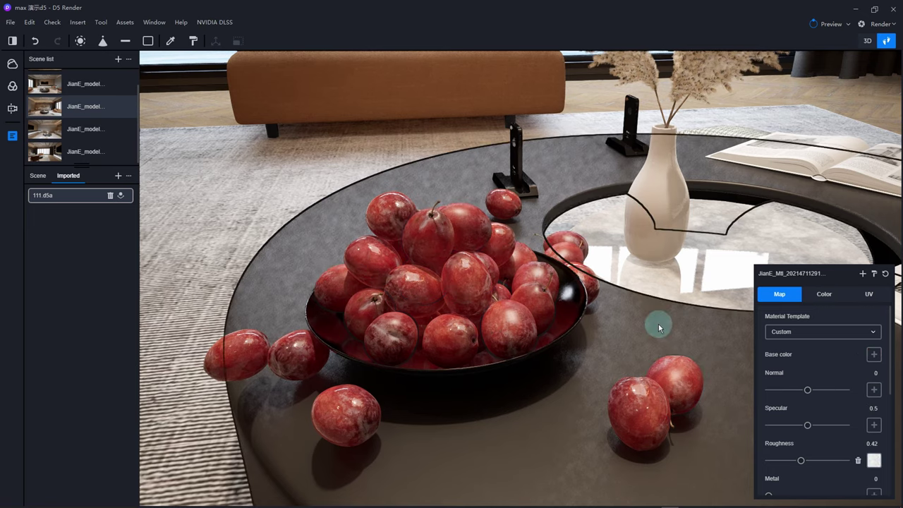
{"action": "scroll", "coordinate": [650, 264], "scroll_direction": "up", "scroll_amount": 3}
{"action": "scroll", "coordinate": [638, 266], "scroll_direction": "up", "scroll_amount": 3}
{"action": "left_click", "coordinate": [450, 349]}
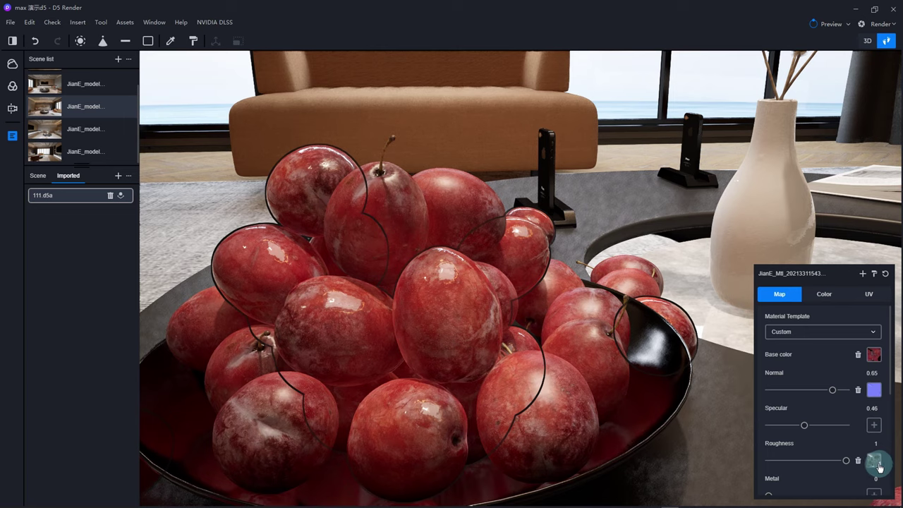
{"action": "mouse_move", "coordinate": [830, 460]}
{"action": "left_mouse_down"}
{"action": "mouse_move", "coordinate": [776, 459]}
{"action": "mouse_move", "coordinate": [785, 459]}
{"action": "left_mouse_up"}
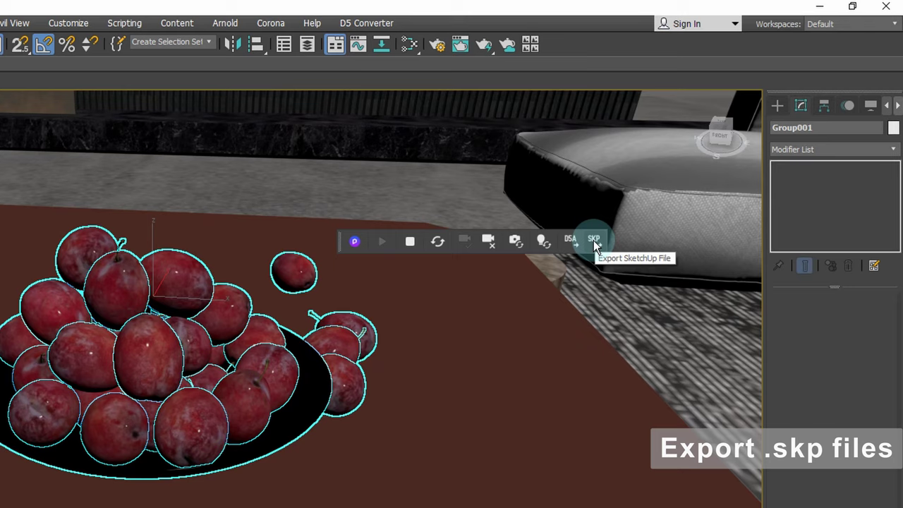
Step: Select the plum bowl group and save the D5 Converter's SKP export settings
{"action": "left_click", "coordinate": [593, 240]}
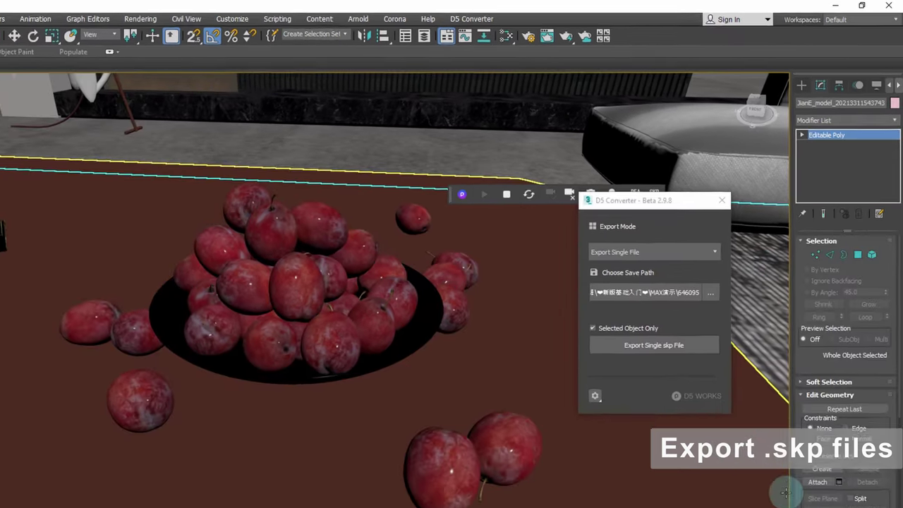
{"action": "left_click", "coordinate": [464, 247]}
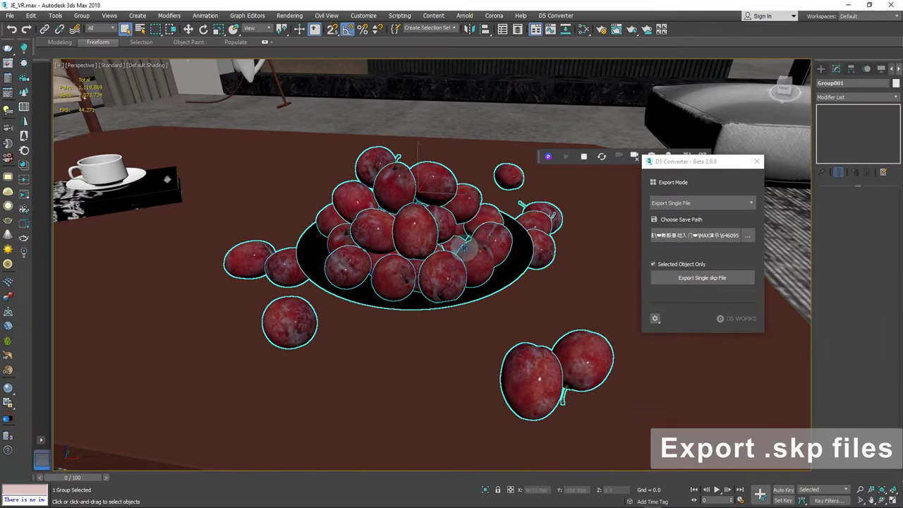
{"action": "left_click", "coordinate": [658, 320]}
{"action": "left_click", "coordinate": [395, 151]}
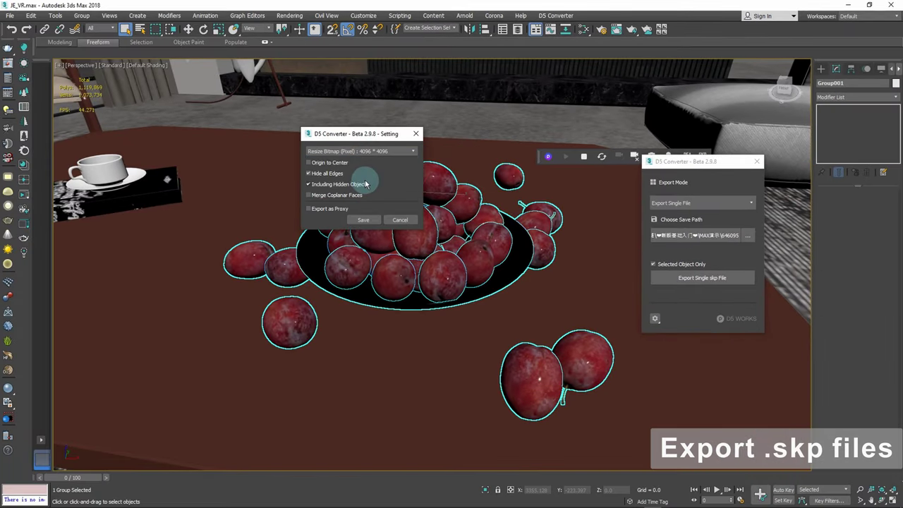
{"action": "left_click", "coordinate": [364, 220]}
Step: Set the SketchUp save path to 222.skp and export the group as a single skp file
{"action": "left_click", "coordinate": [750, 243]}
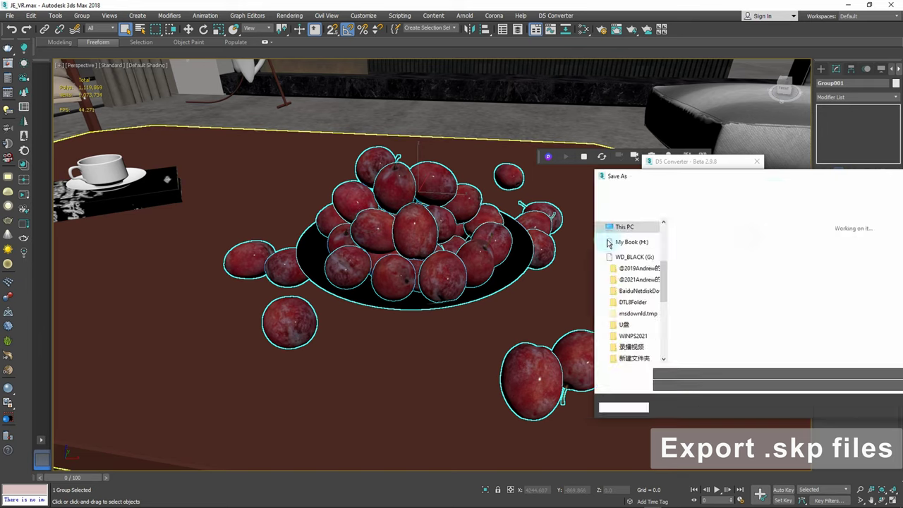
{"action": "left_click", "coordinate": [808, 407]}
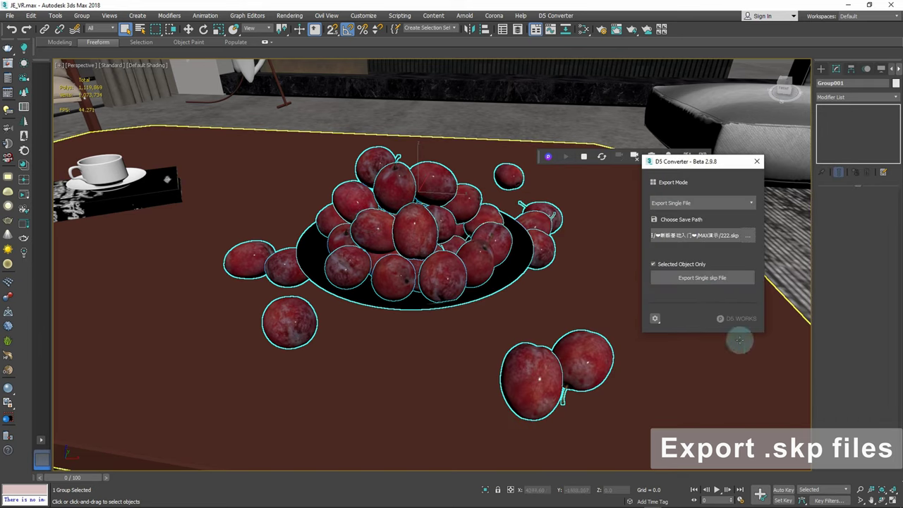
{"action": "left_click", "coordinate": [704, 279]}
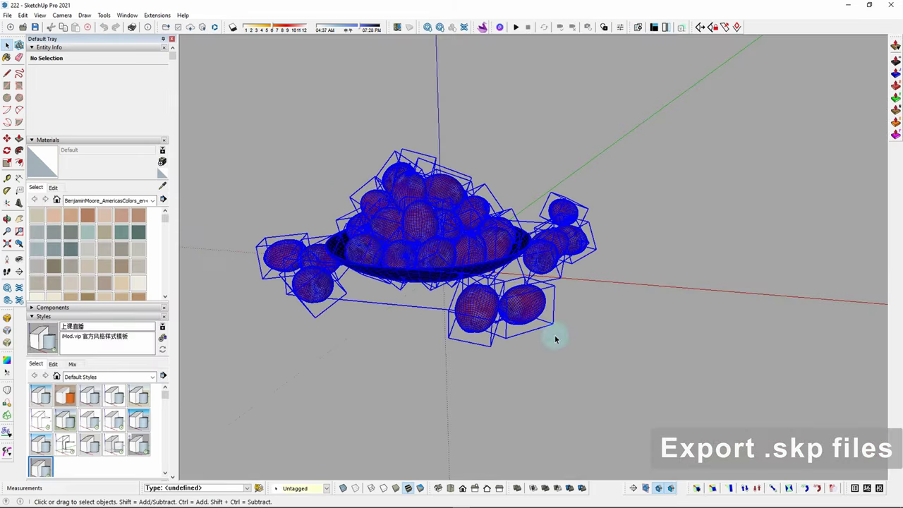
Step: Enable Soften coplanar on the imported plum bowl and look closely around the plums
{"action": "left_click", "coordinate": [47, 443]}
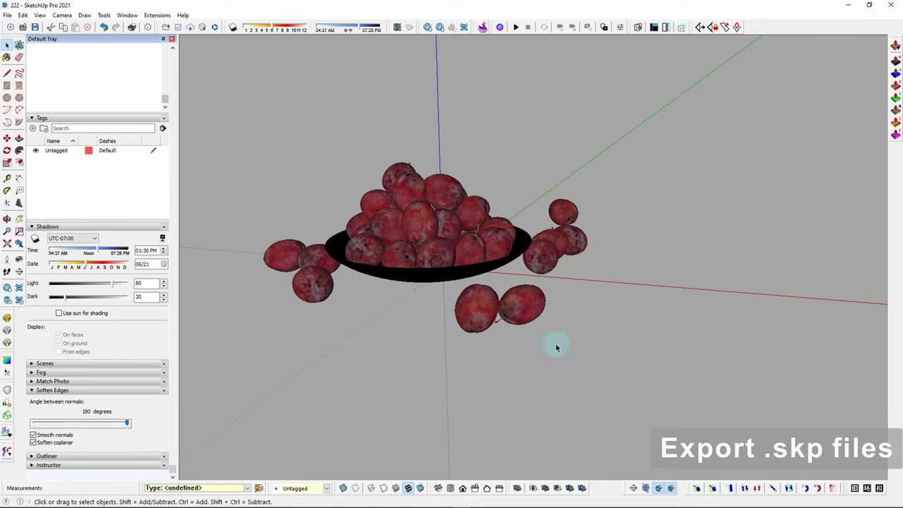
{"action": "scroll", "coordinate": [445, 206], "scroll_direction": "up", "scroll_amount": 5}
{"action": "mouse_move", "coordinate": [446, 207]}
{"action": "middle_mouse_down"}
{"action": "mouse_move", "coordinate": [790, 203]}
{"action": "mouse_move", "coordinate": [433, 203]}
{"action": "middle_mouse_up"}
{"action": "scroll", "coordinate": [407, 194], "scroll_direction": "down", "scroll_amount": 5}
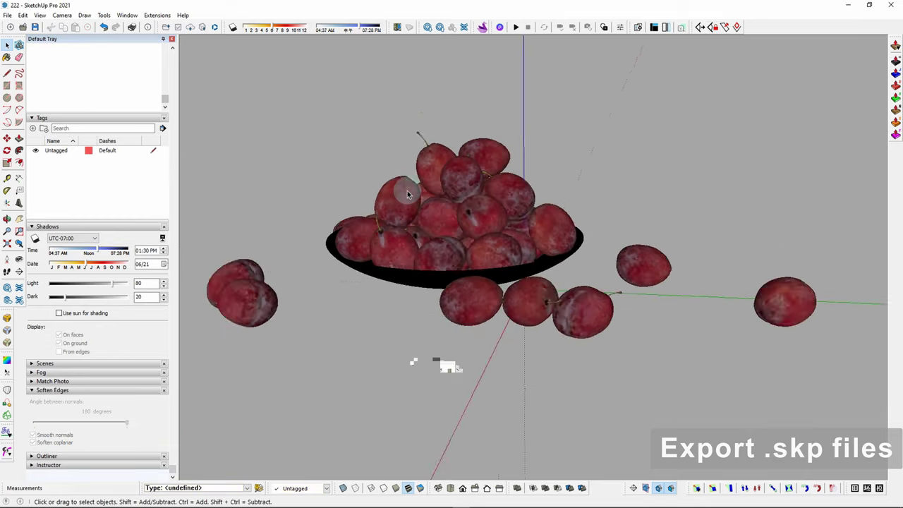
{"action": "scroll", "coordinate": [407, 195], "scroll_direction": "up", "scroll_amount": 3}
{"action": "mouse_move", "coordinate": [414, 238]}
{"action": "middle_mouse_down"}
{"action": "mouse_move", "coordinate": [292, 262]}
{"action": "mouse_move", "coordinate": [727, 205]}
{"action": "mouse_move", "coordinate": [604, 252]}
{"action": "middle_mouse_up"}
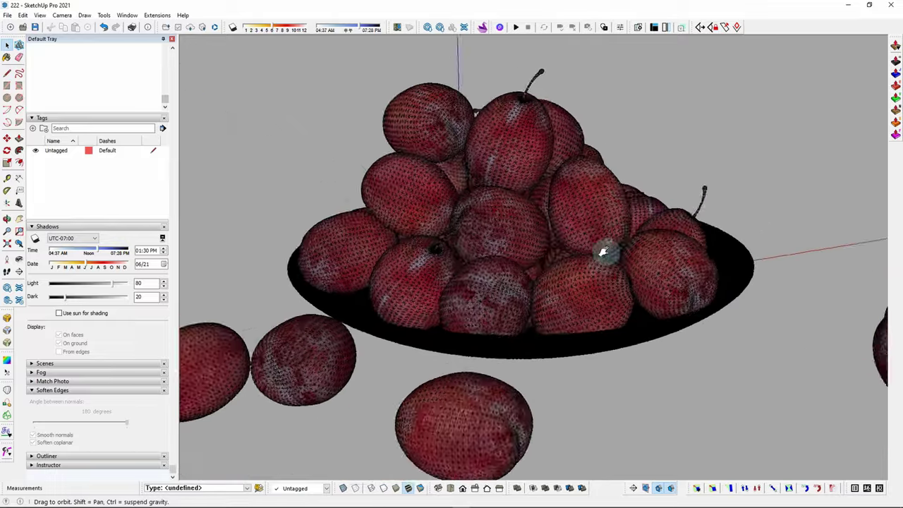